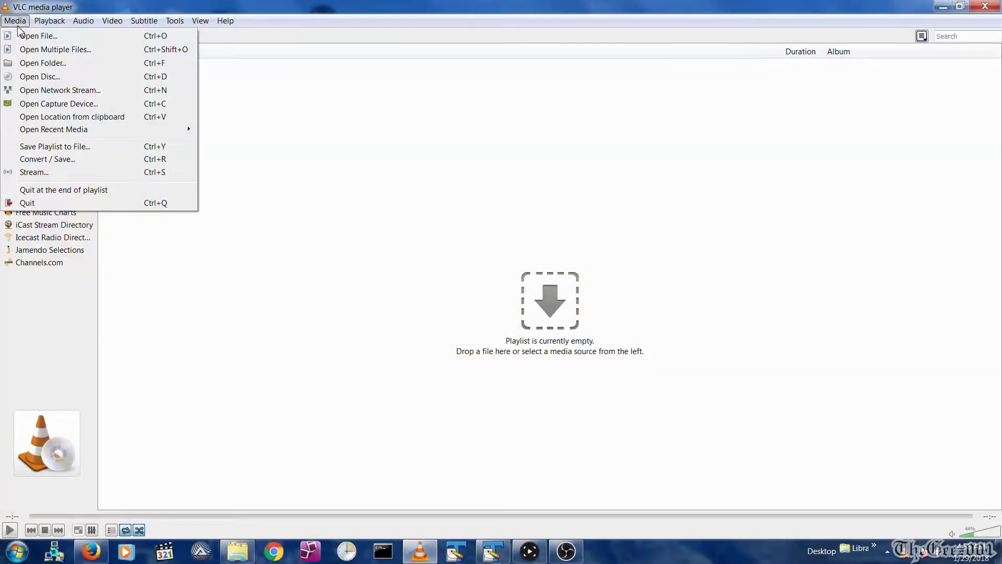
# Step: Start a stream from Media and choose the Network source for the archive.org video URL
pyautogui.click(36, 176)
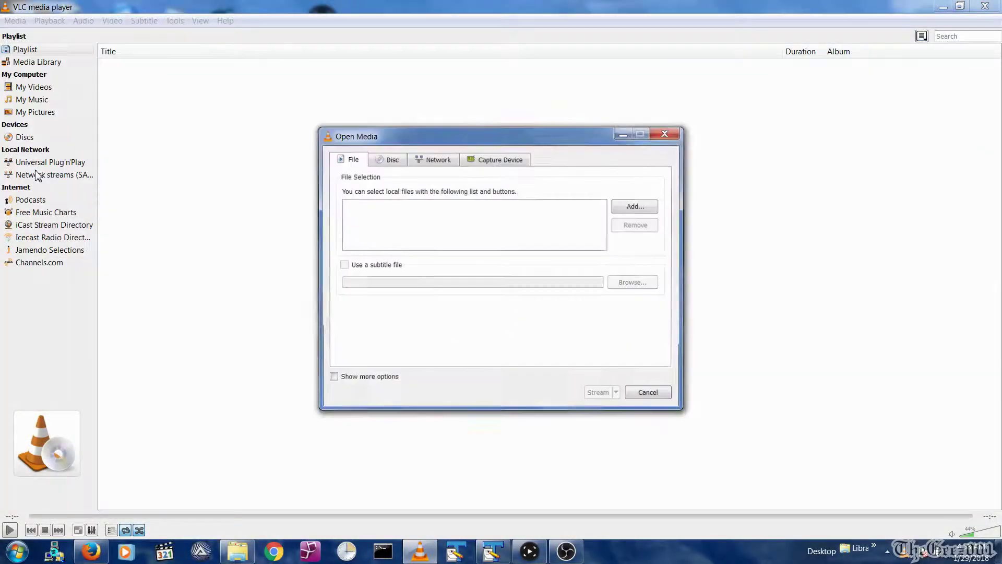
pyautogui.click(442, 165)
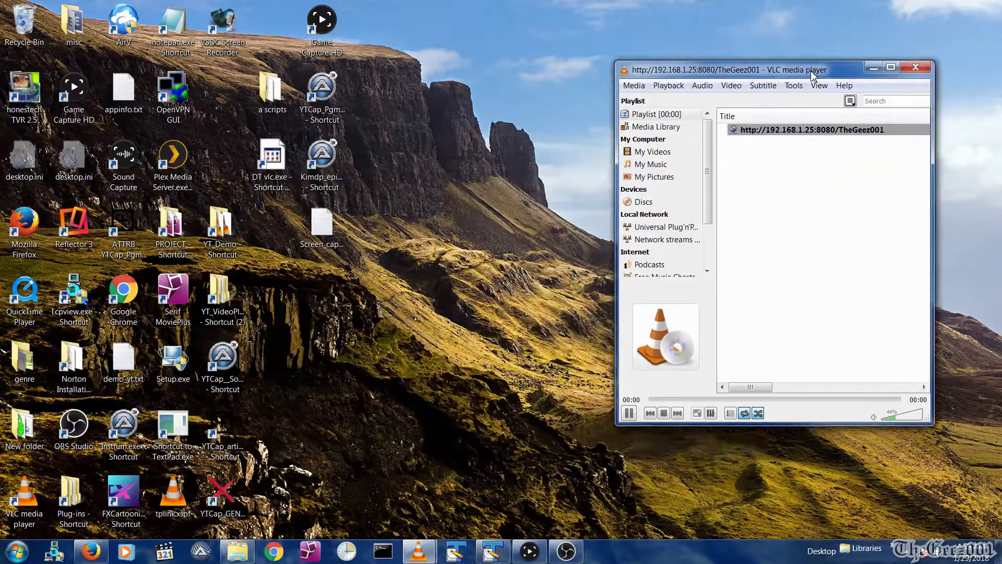
# Step: Park the VLC window top right at reduced height while the 192.168.1.25:8080 stream plays
pyautogui.moveTo(338, 155); pyautogui.dragTo(839, 104)
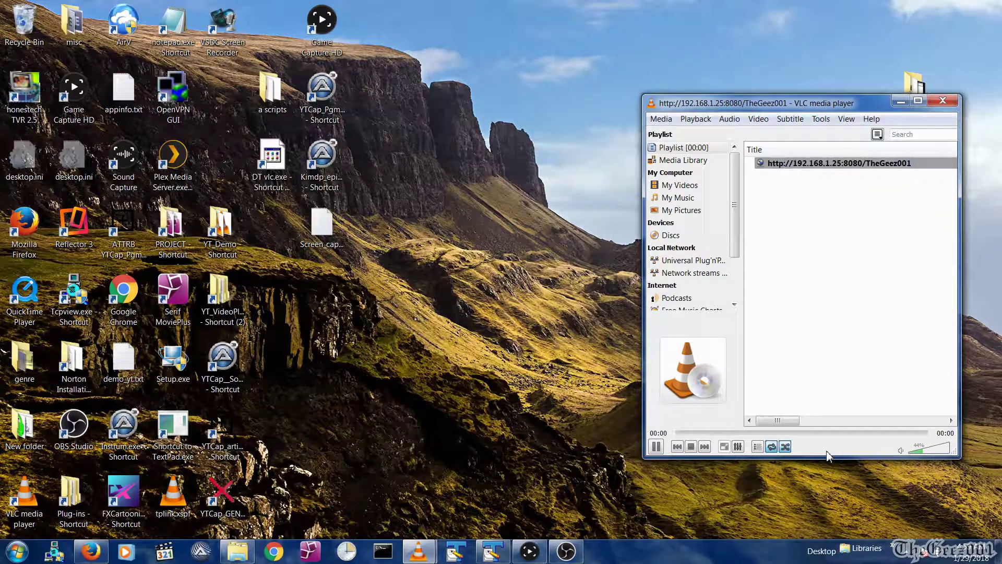
pyautogui.moveTo(829, 458); pyautogui.dragTo(810, 341)
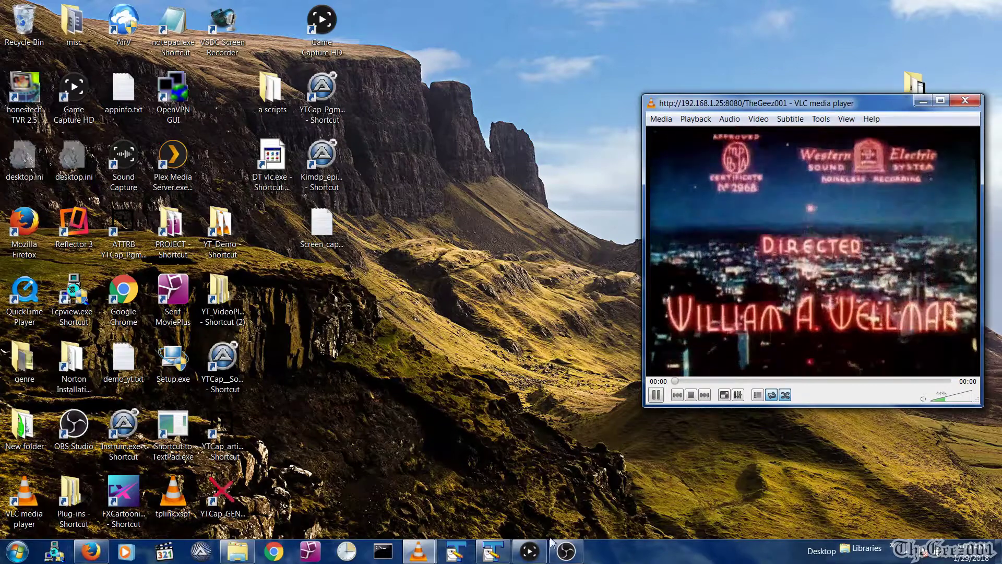
pyautogui.click(530, 552)
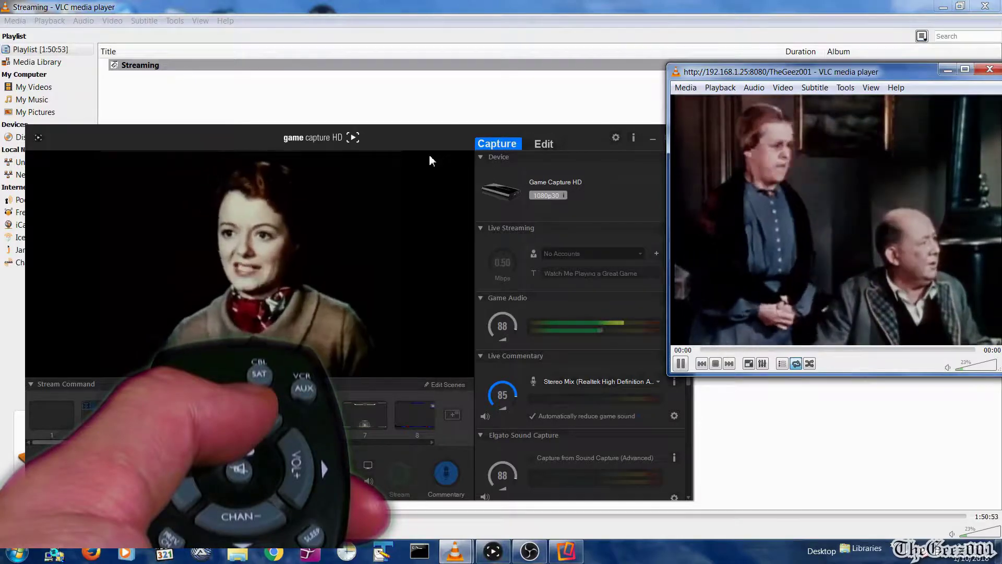
# Step: Bring the capture preview forward beside VLC and start the Roku's Local PC IP 45 stream in default format
pyautogui.click(327, 137)
pyautogui.moveTo(326, 137); pyautogui.dragTo(469, 138)
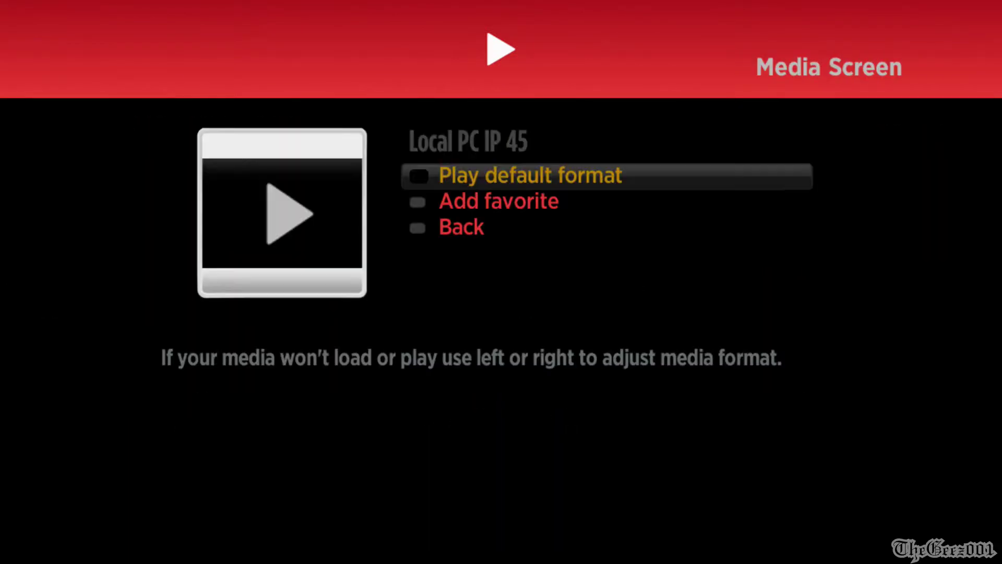
pyautogui.press('Return')
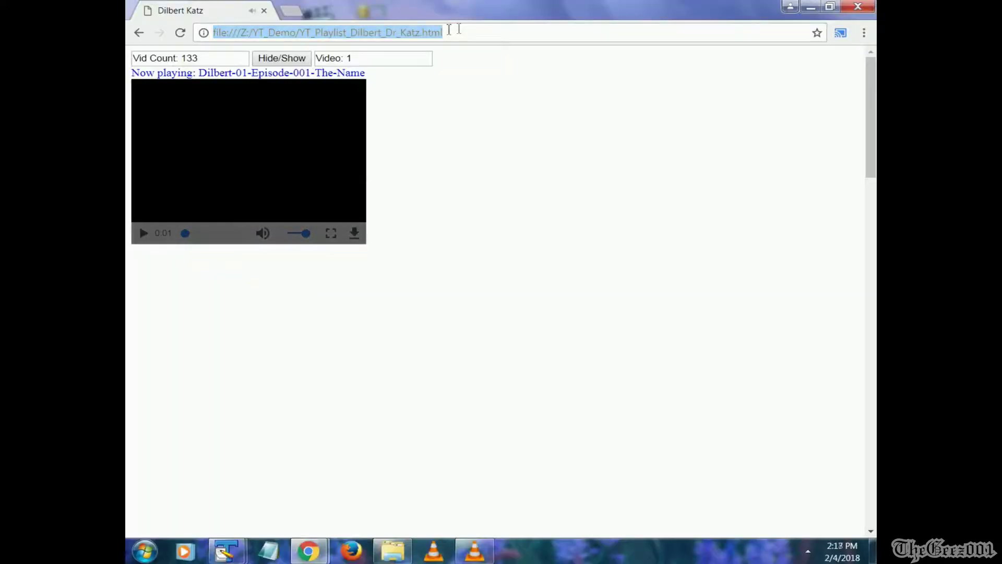
# Step: Play the first playlist video, try full screen, return and reveal the Hide/Show link list
pyautogui.click(144, 233)
pyautogui.click(144, 233)
pyautogui.click(331, 233)
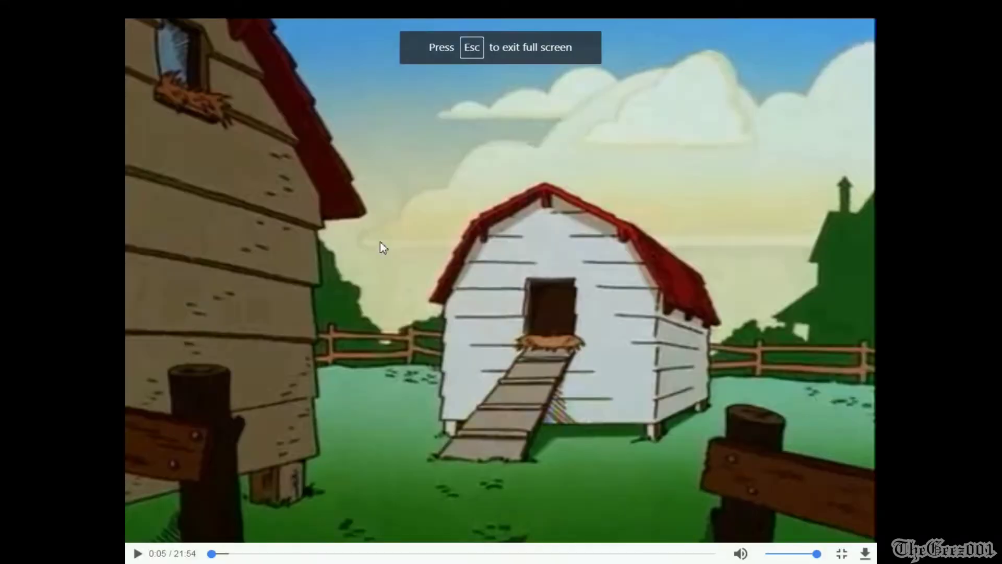
pyautogui.click(842, 553)
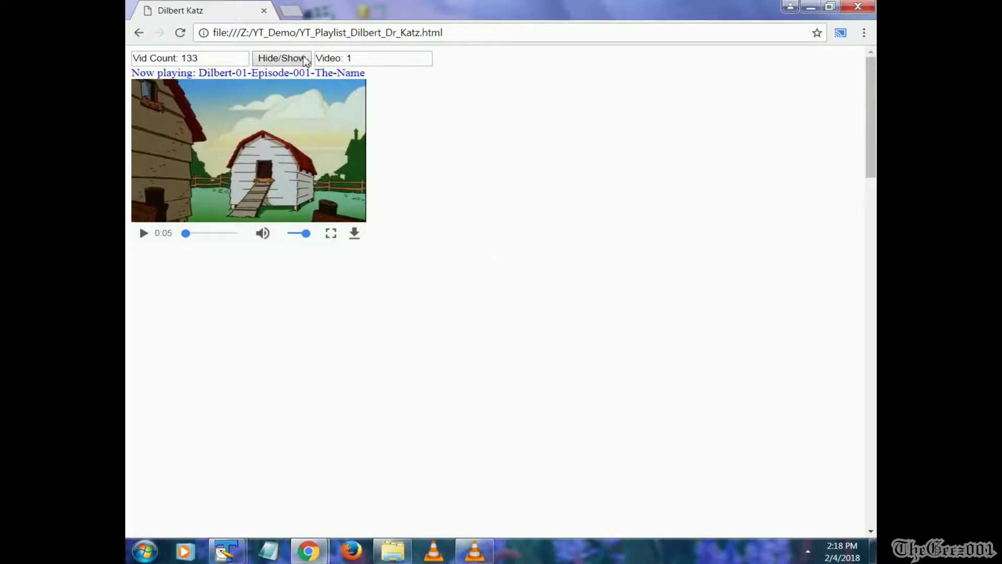
pyautogui.click(282, 61)
# Step: Play DrKatz Bakery-Ben, Uncle-Nothing, GOT-S05E01 and TheBigBang_s10e03, ending on s01e03 Player Piano
pyautogui.click(222, 517)
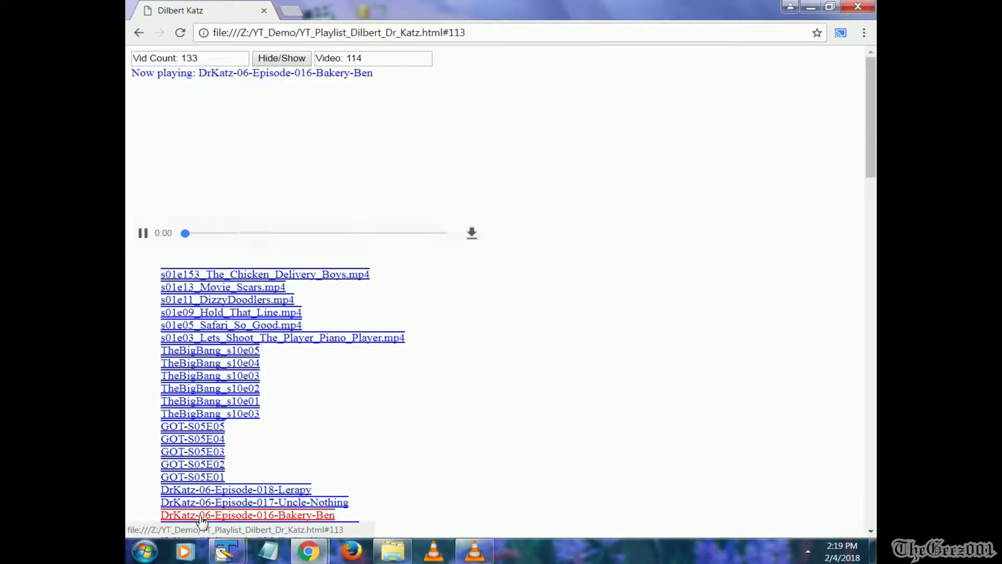
pyautogui.moveTo(212, 236); pyautogui.dragTo(576, 241)
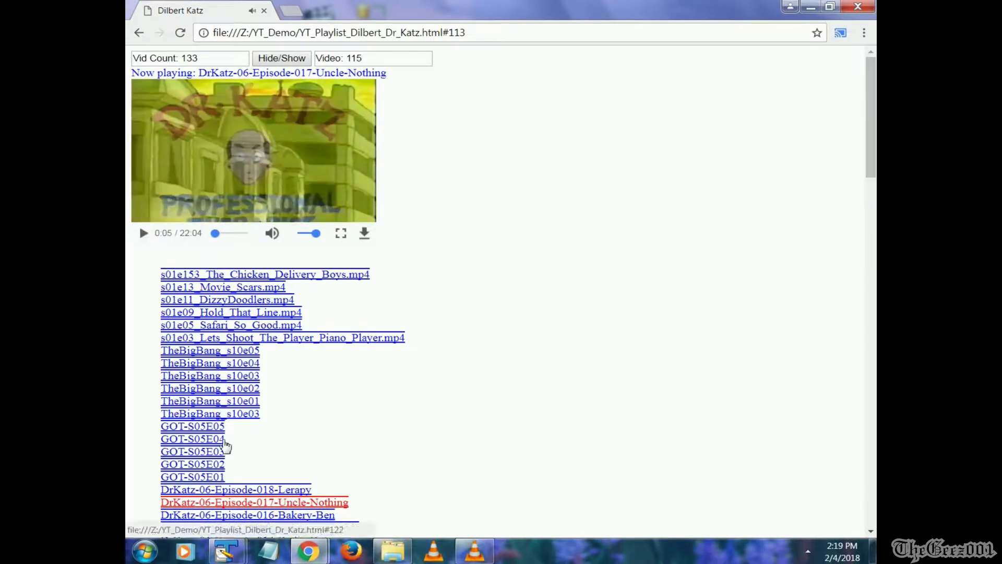
pyautogui.click(202, 475)
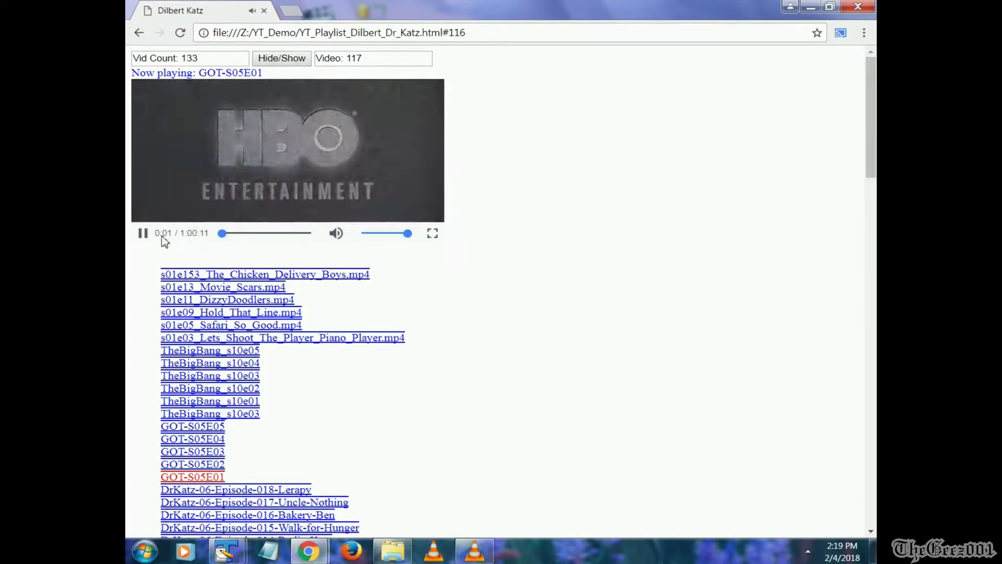
pyautogui.click(249, 420)
pyautogui.click(142, 233)
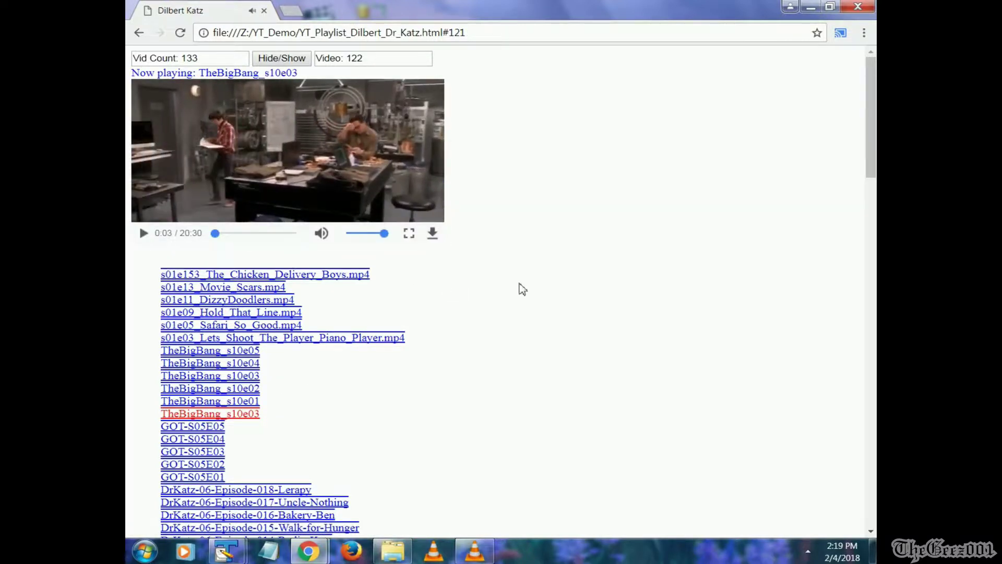
pyautogui.click(306, 339)
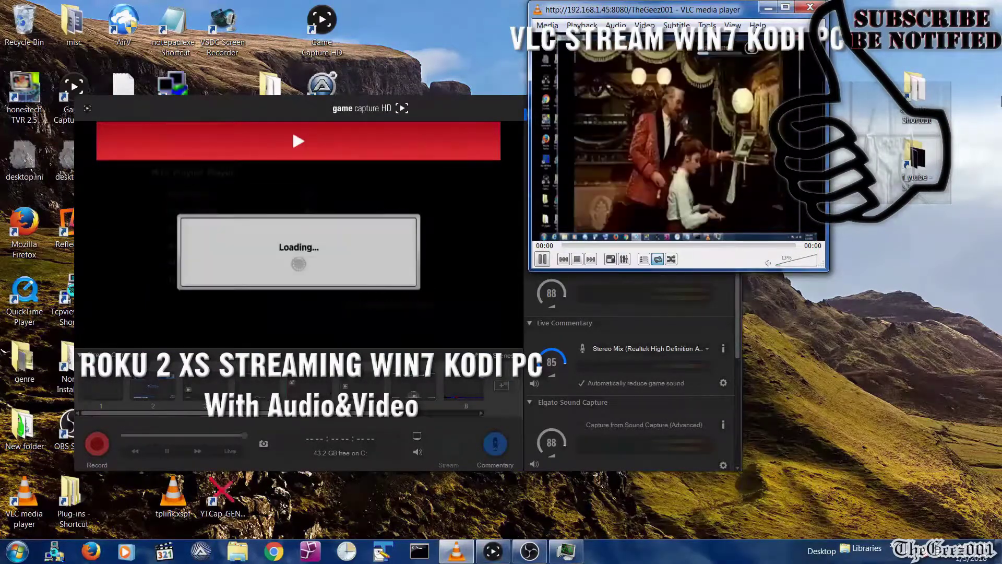
# Step: Raise VLC's volume to about 45% and bring the capture preview back in front
pyautogui.click(794, 263)
pyautogui.hotkey('alt', 'Tab')
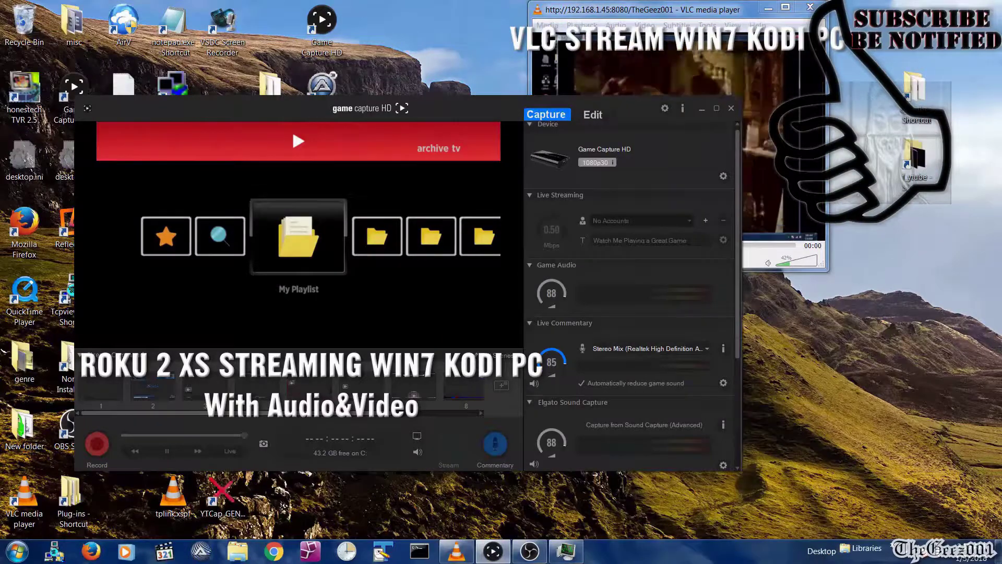